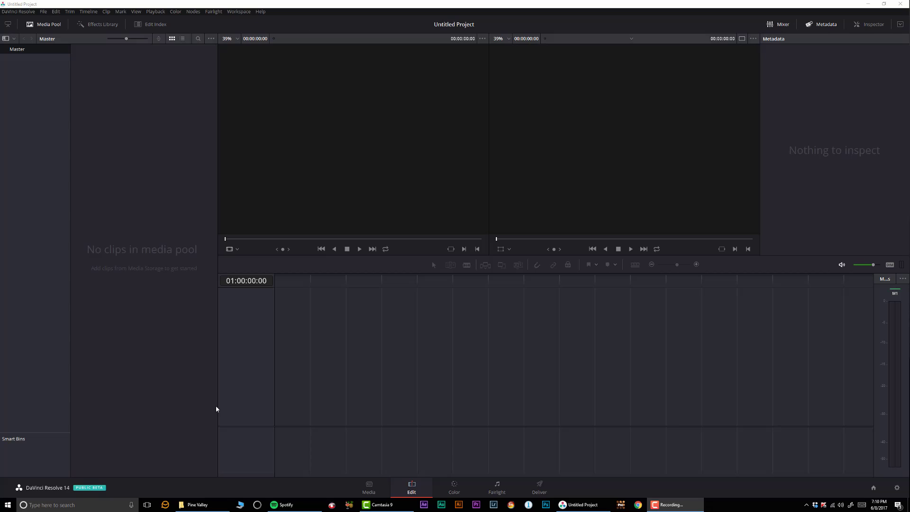
Step: Import all clip folders from the Pine Valley folder into the media pool, changing the project frame rate to match the clips
left_click(197, 504)
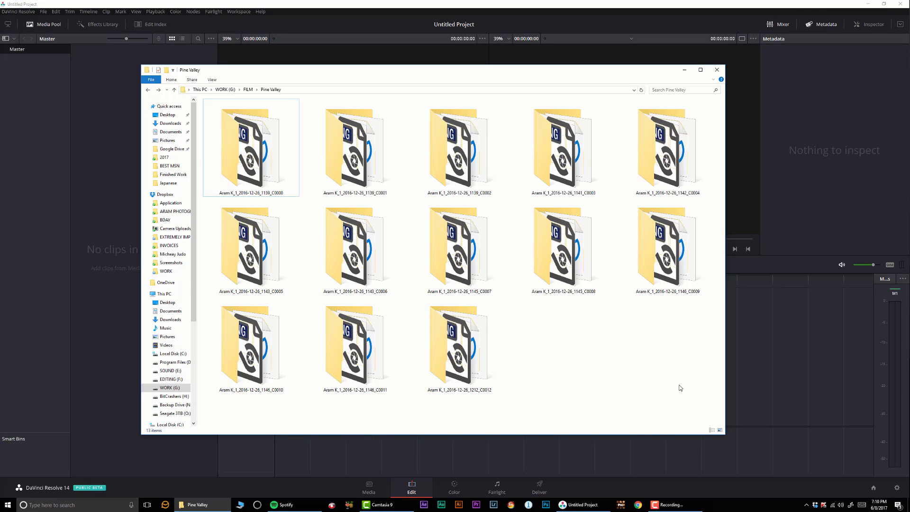
left_click_drag(680, 385, 119, 90)
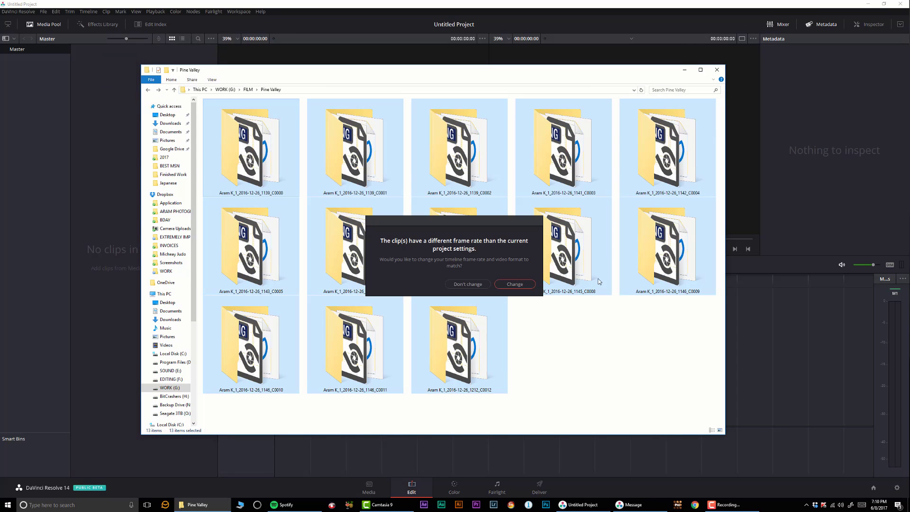
left_click(515, 284)
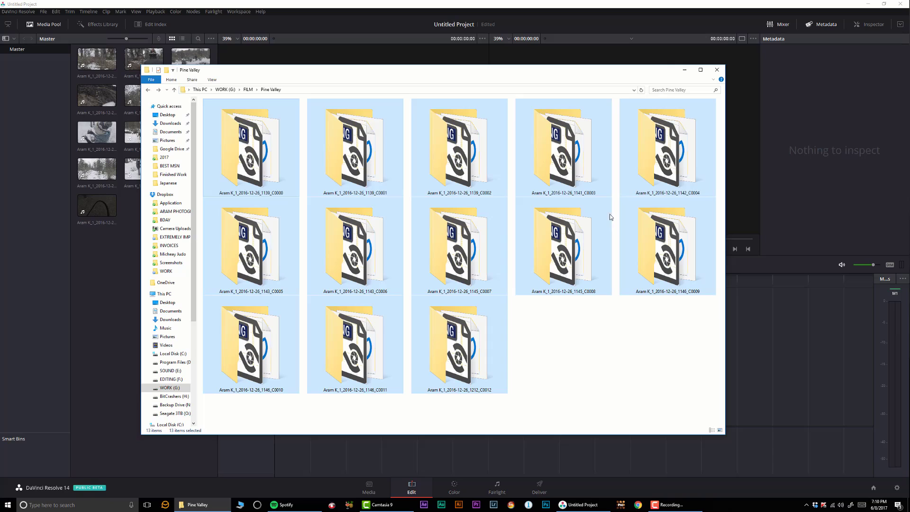
left_click(684, 70)
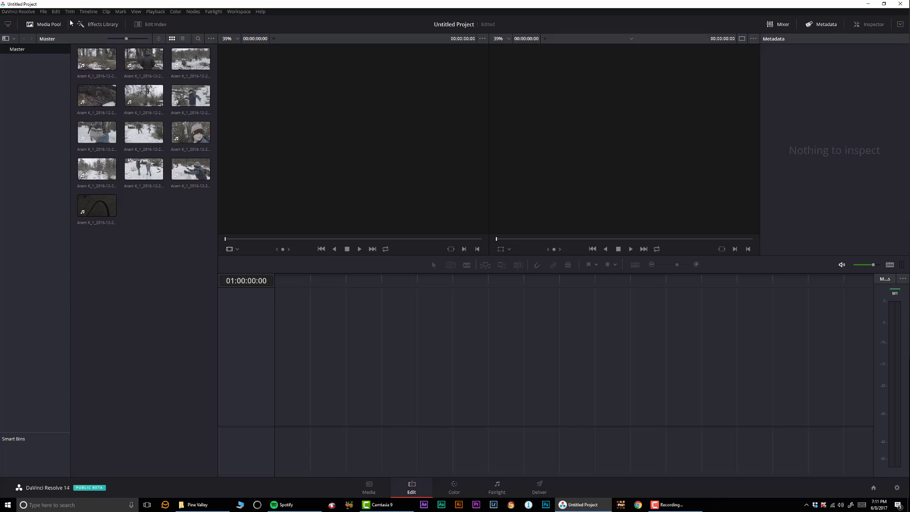
Step: Import the timeline from tutorial xml.fcpxml on the Desktop, with automatic import of source clips turned off, and scrub through its first clip
left_click(44, 12)
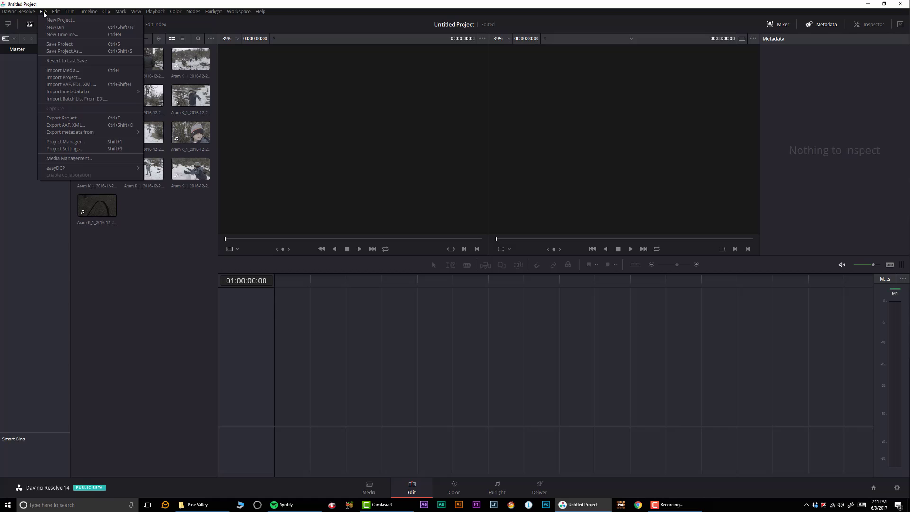
left_click(61, 85)
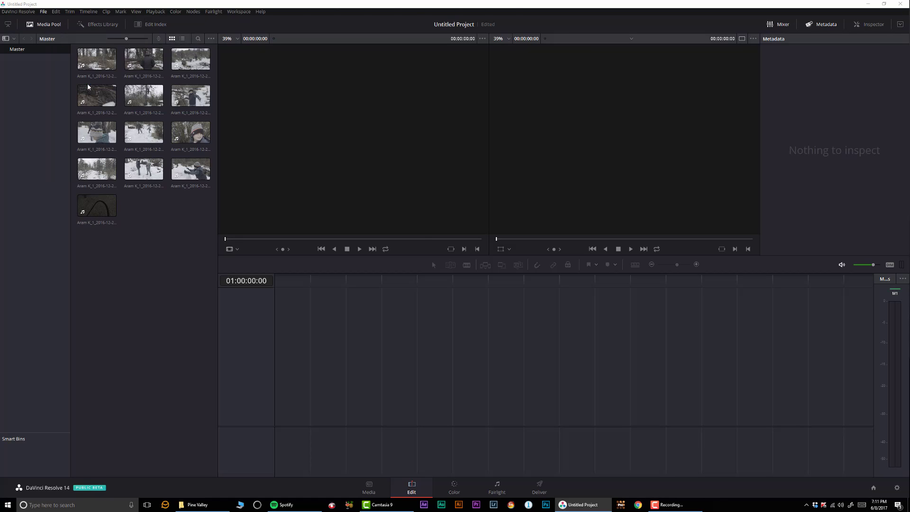
left_click(29, 60)
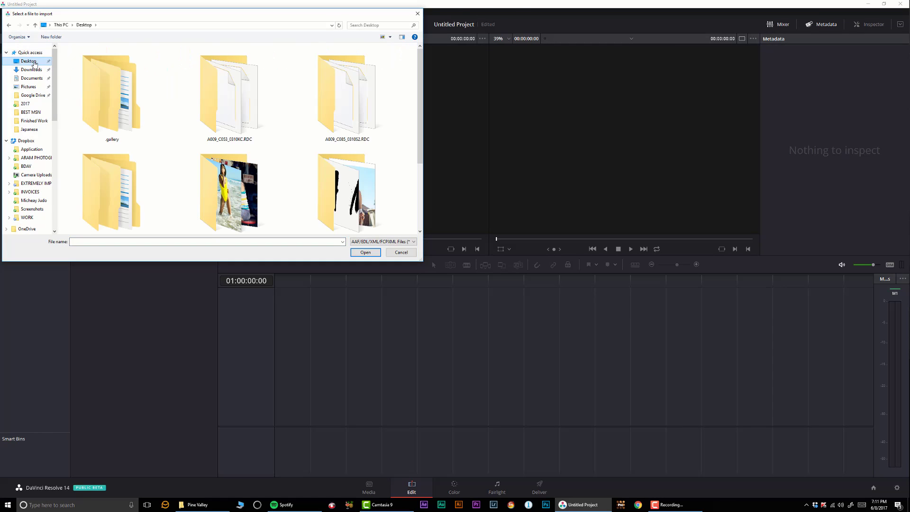
left_click_drag(419, 72, 419, 137)
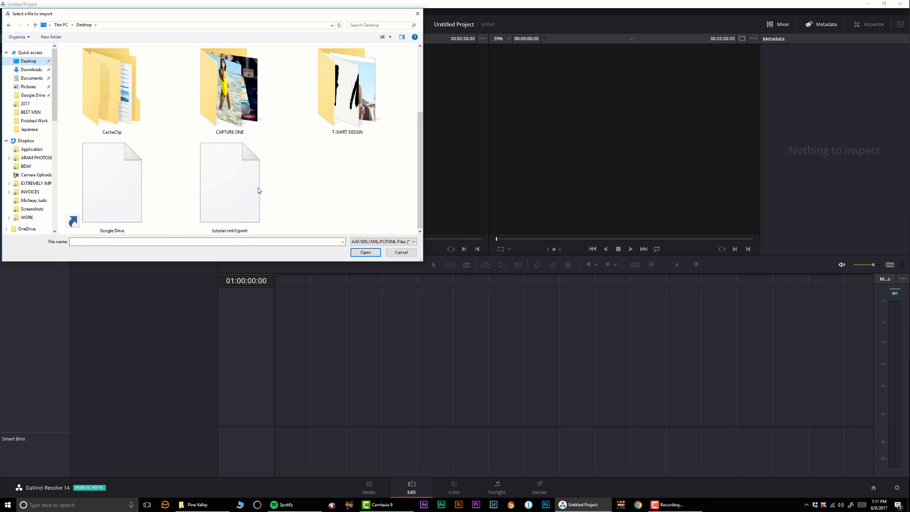
double_click(233, 198)
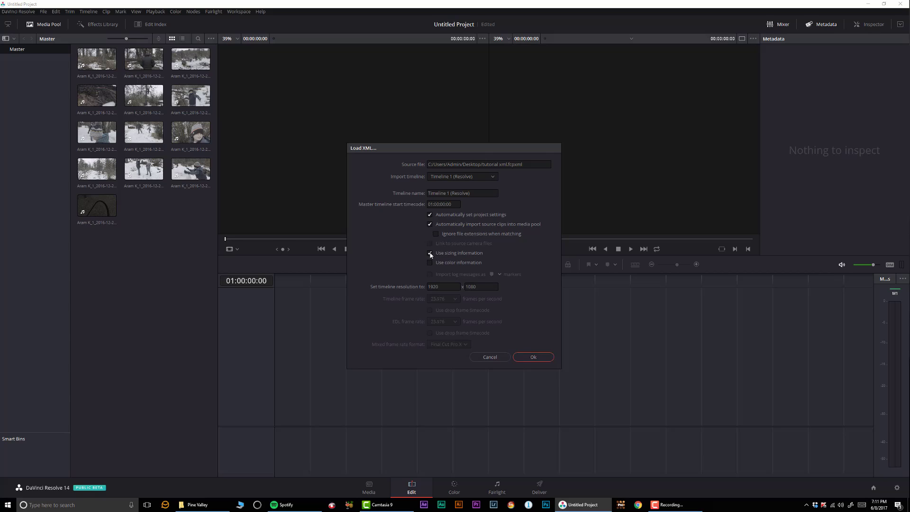
left_click(430, 225)
left_click(541, 357)
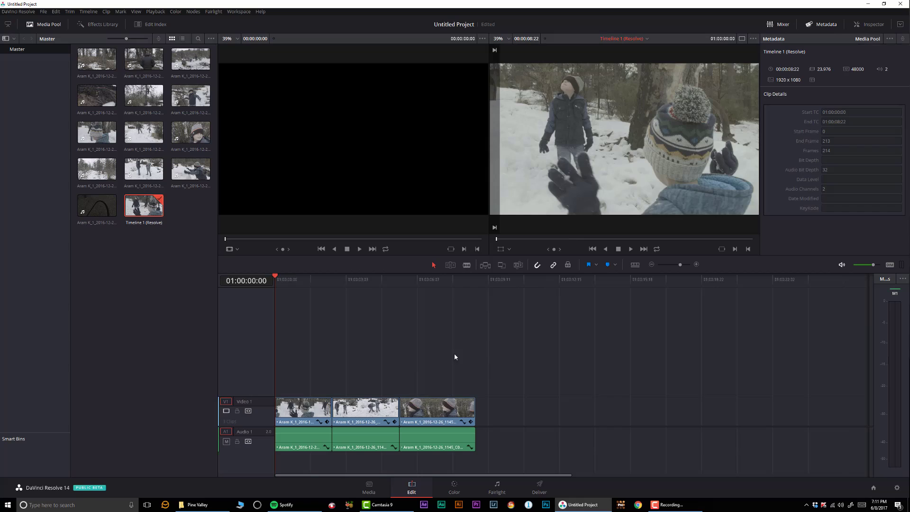
left_click_drag(283, 277, 296, 292)
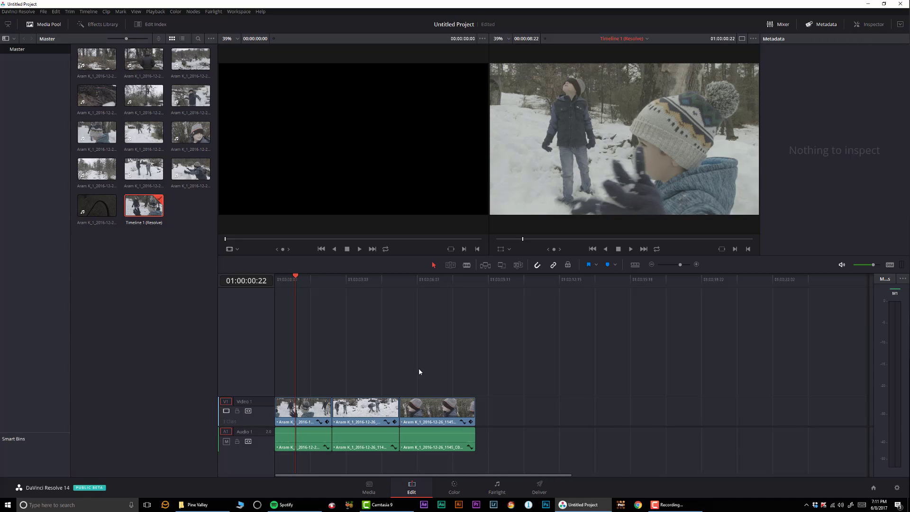
Step: Add locked edit.mov from the Desktop in media storage to the media pool as an offline reference clip
left_click(369, 487)
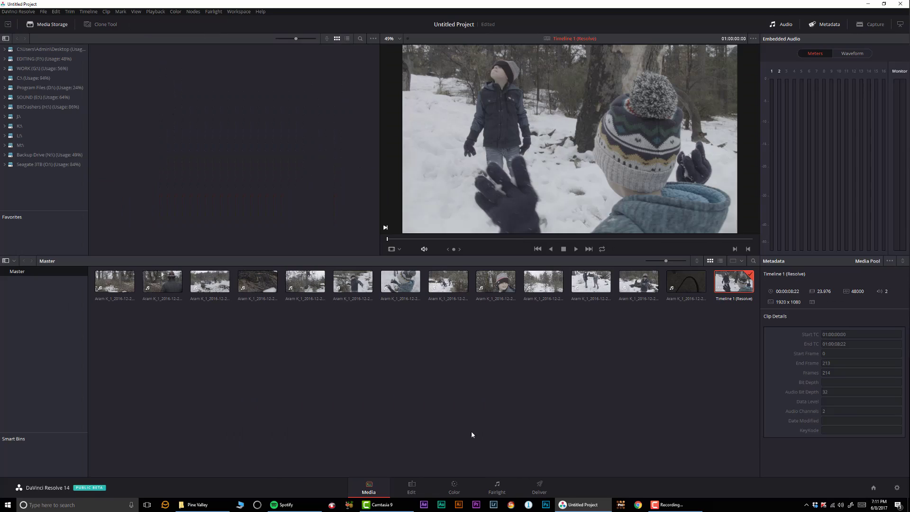
left_click(60, 50)
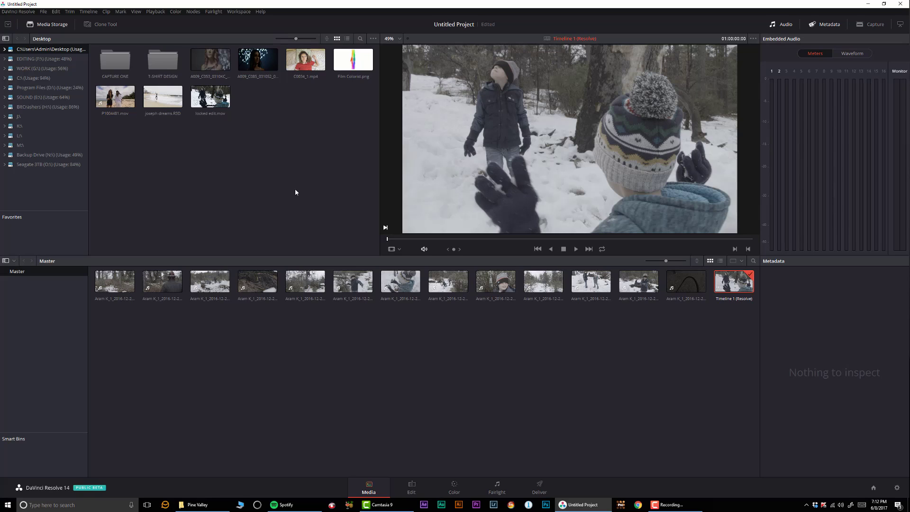
left_click(211, 101)
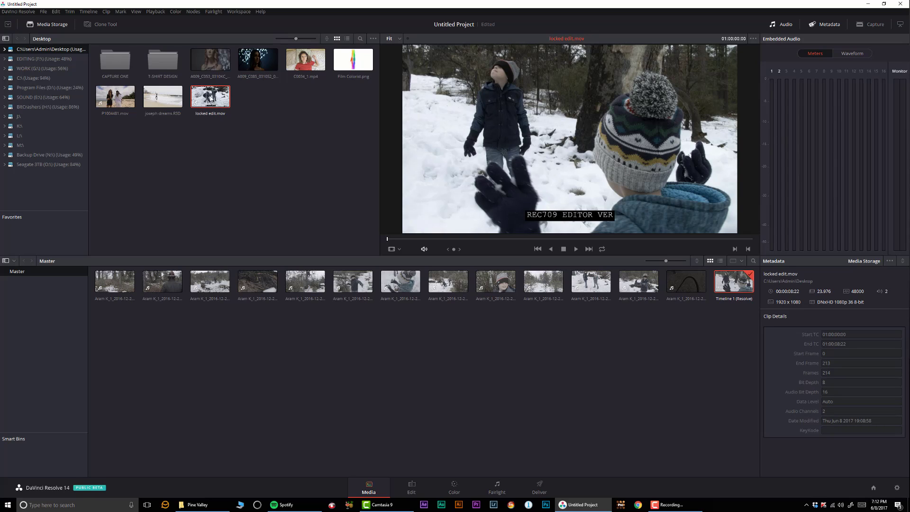
right_click(211, 98)
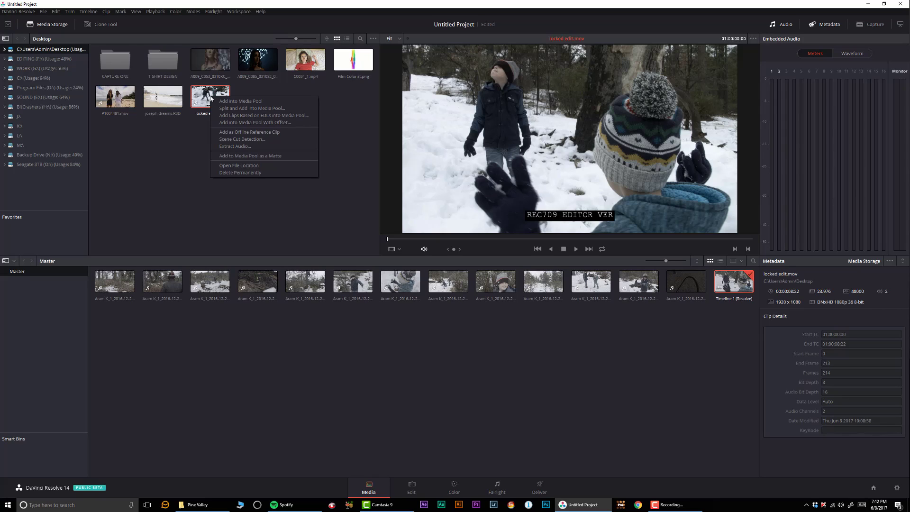
left_click(251, 132)
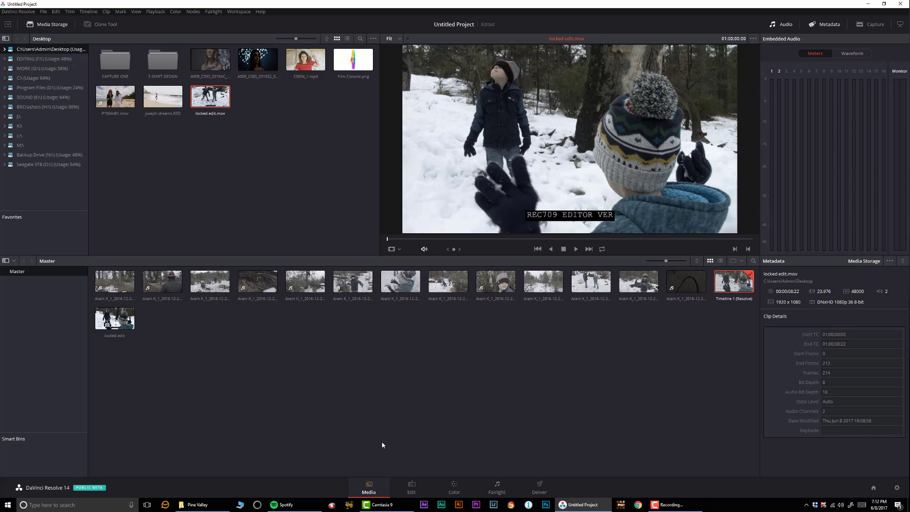
Step: Link locked edit.mov to Timeline 1 (Resolve) as its offline reference clip on the Edit page
left_click(411, 487)
left_click(369, 301)
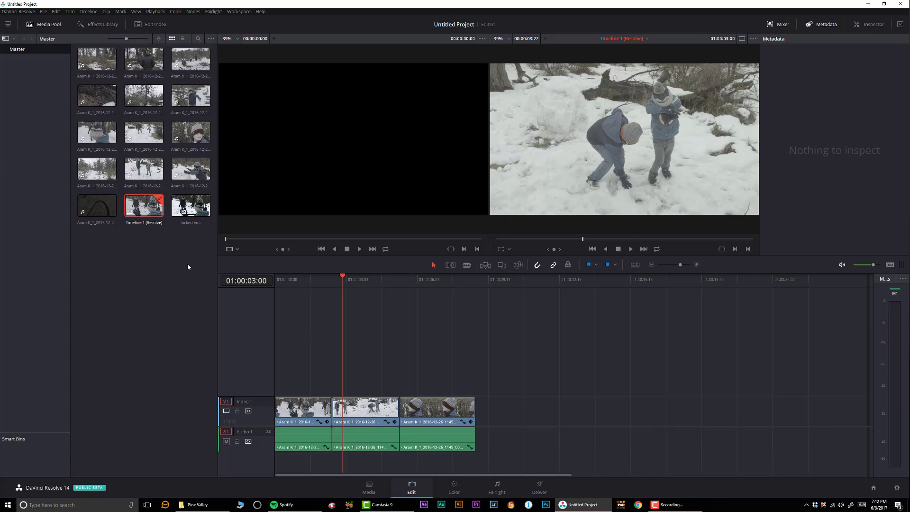
left_click(191, 210)
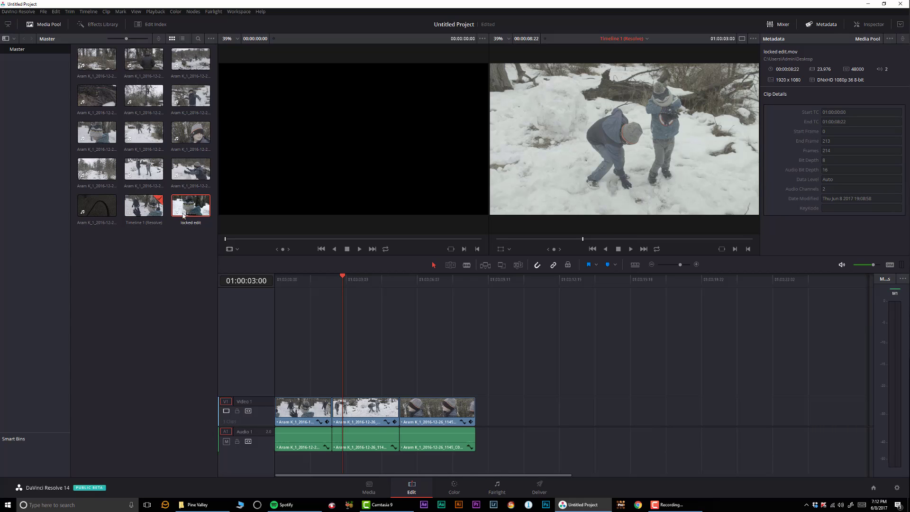
left_click(144, 199)
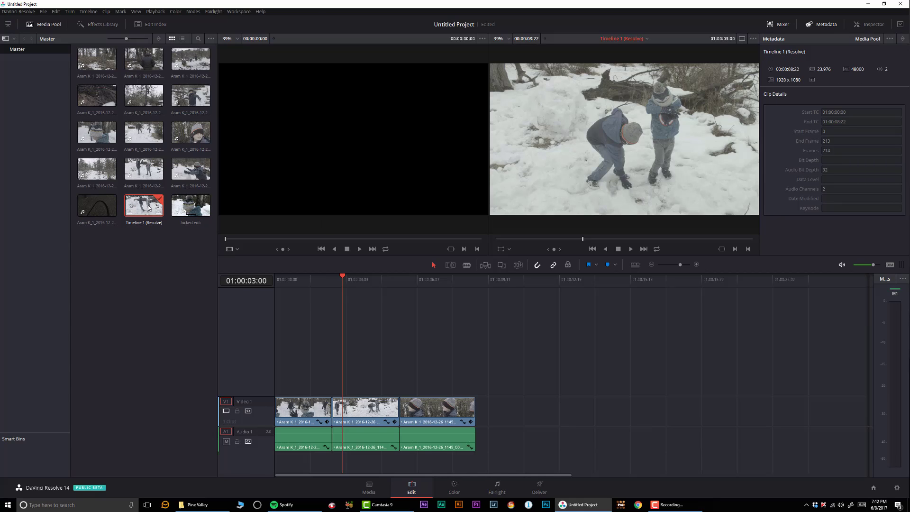
right_click(147, 208)
mouse_move(296, 7)
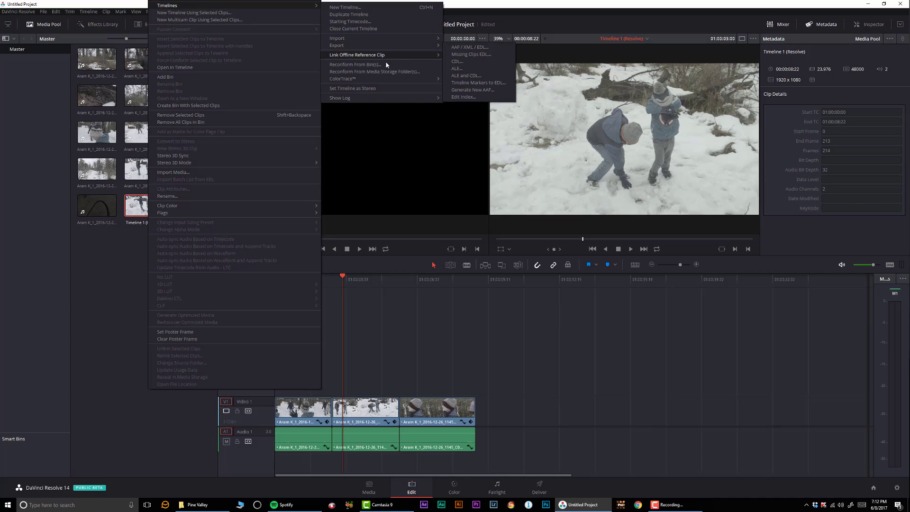
mouse_move(374, 56)
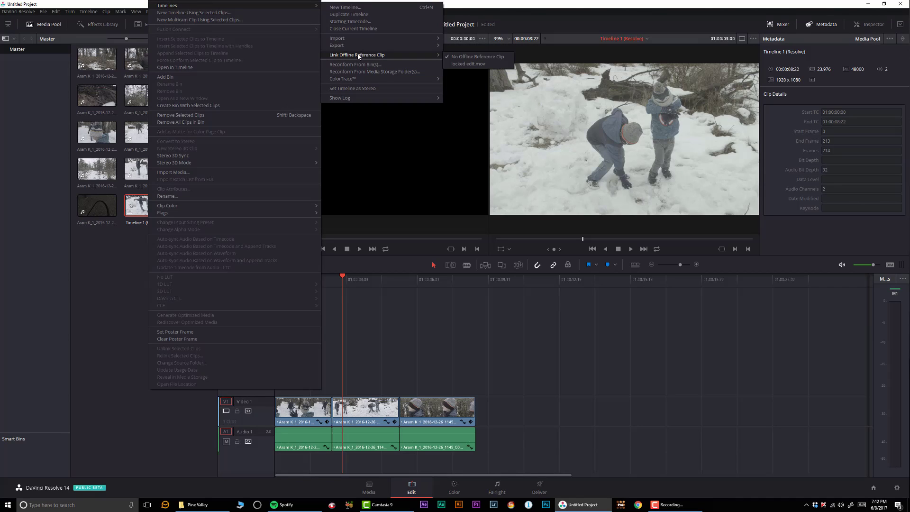
left_click(472, 64)
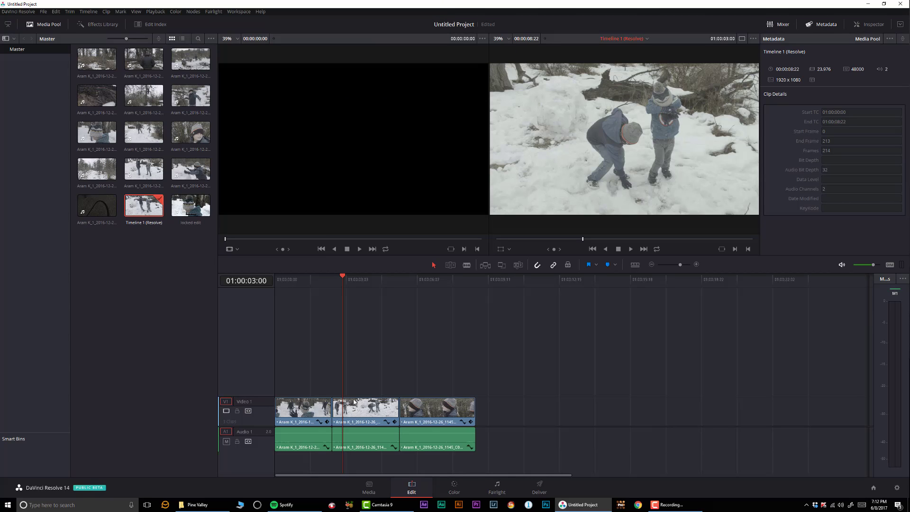
Step: Set the source viewer to Offline mode to show the timeline's linked reference clip
left_click(292, 281)
left_click_drag(303, 285, 349, 285)
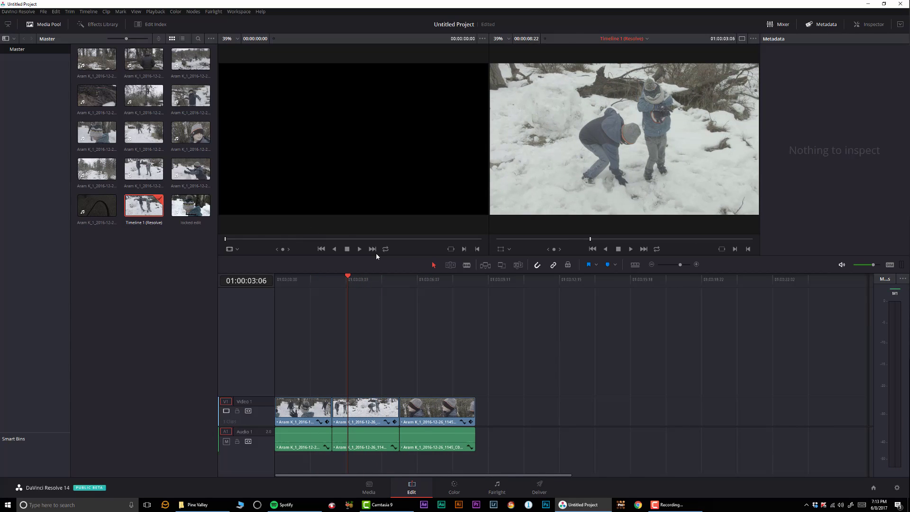
left_click(235, 251)
left_click(236, 249)
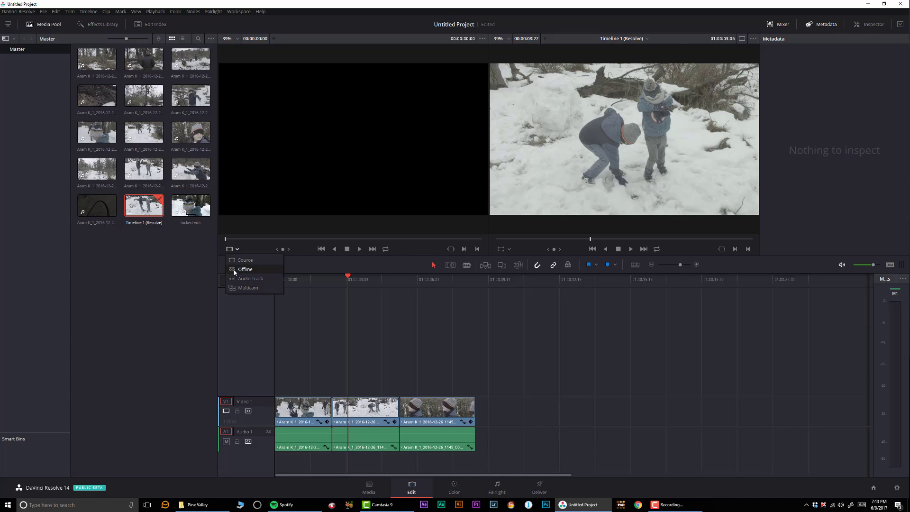
left_click(234, 271)
Step: Scrub through all three timeline clips to compare the offline reference with the imported edit
left_click_drag(294, 281, 303, 283)
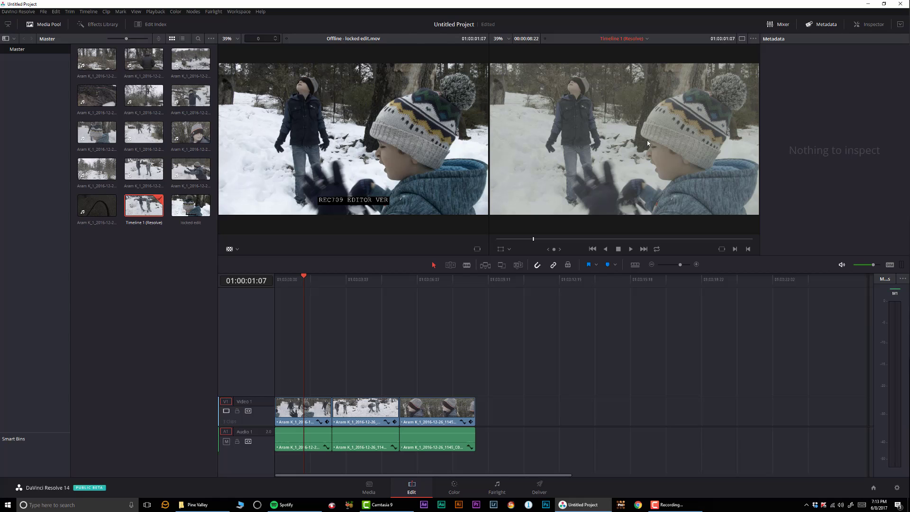
left_click_drag(314, 285, 428, 292)
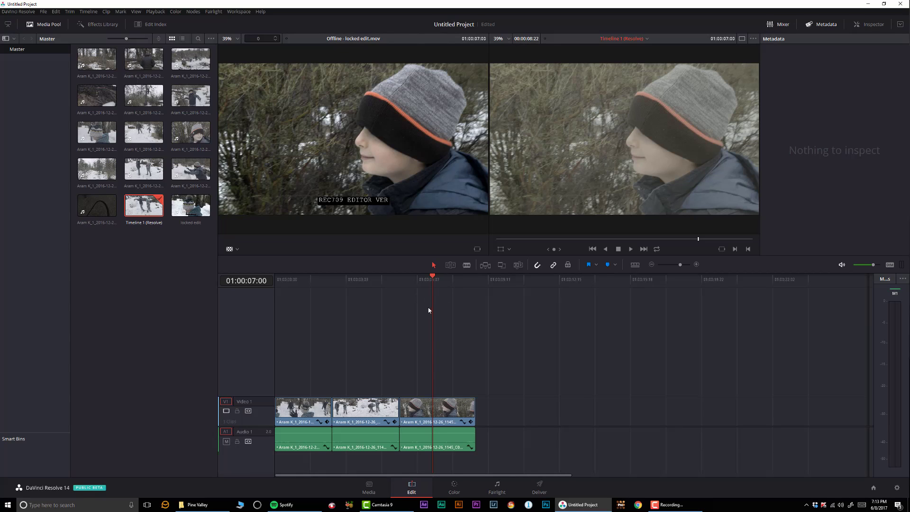
left_click_drag(310, 279, 306, 280)
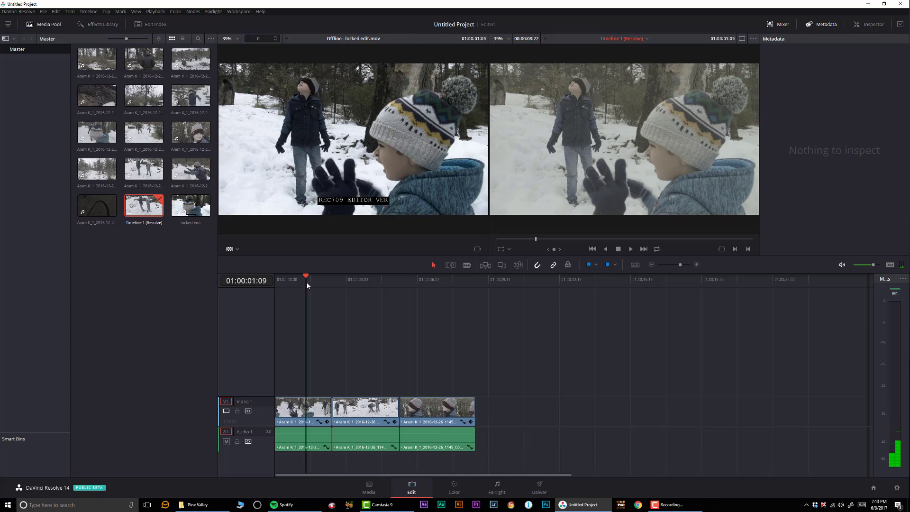
mouse_move(361, 284)
left_mouse_down()
mouse_move(352, 280)
mouse_move(365, 279)
left_mouse_up()
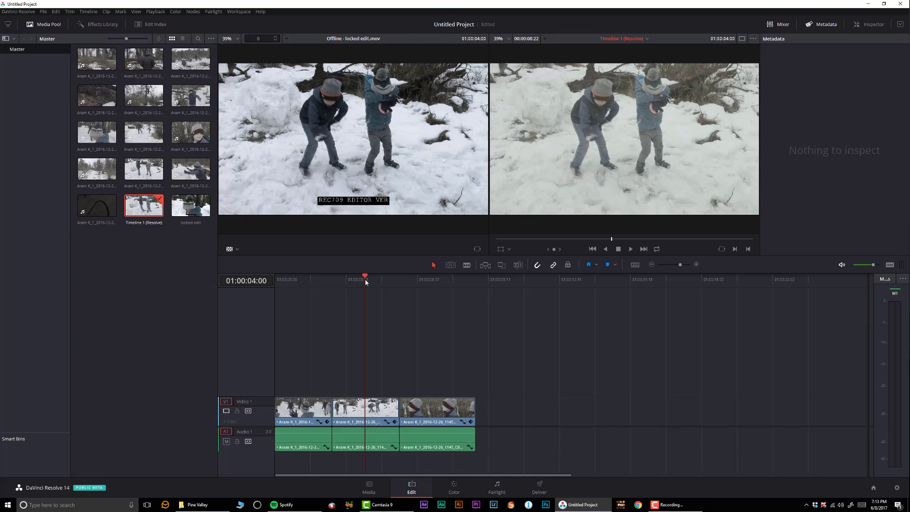
left_click(298, 279)
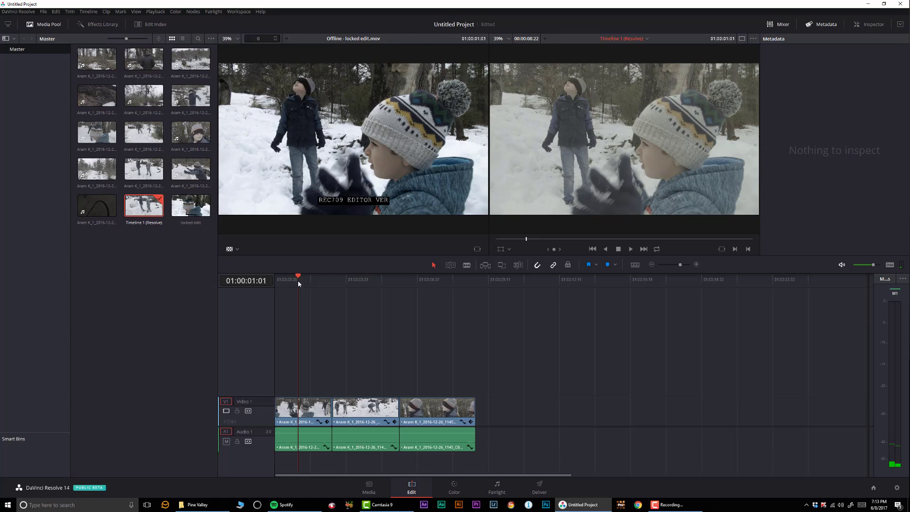